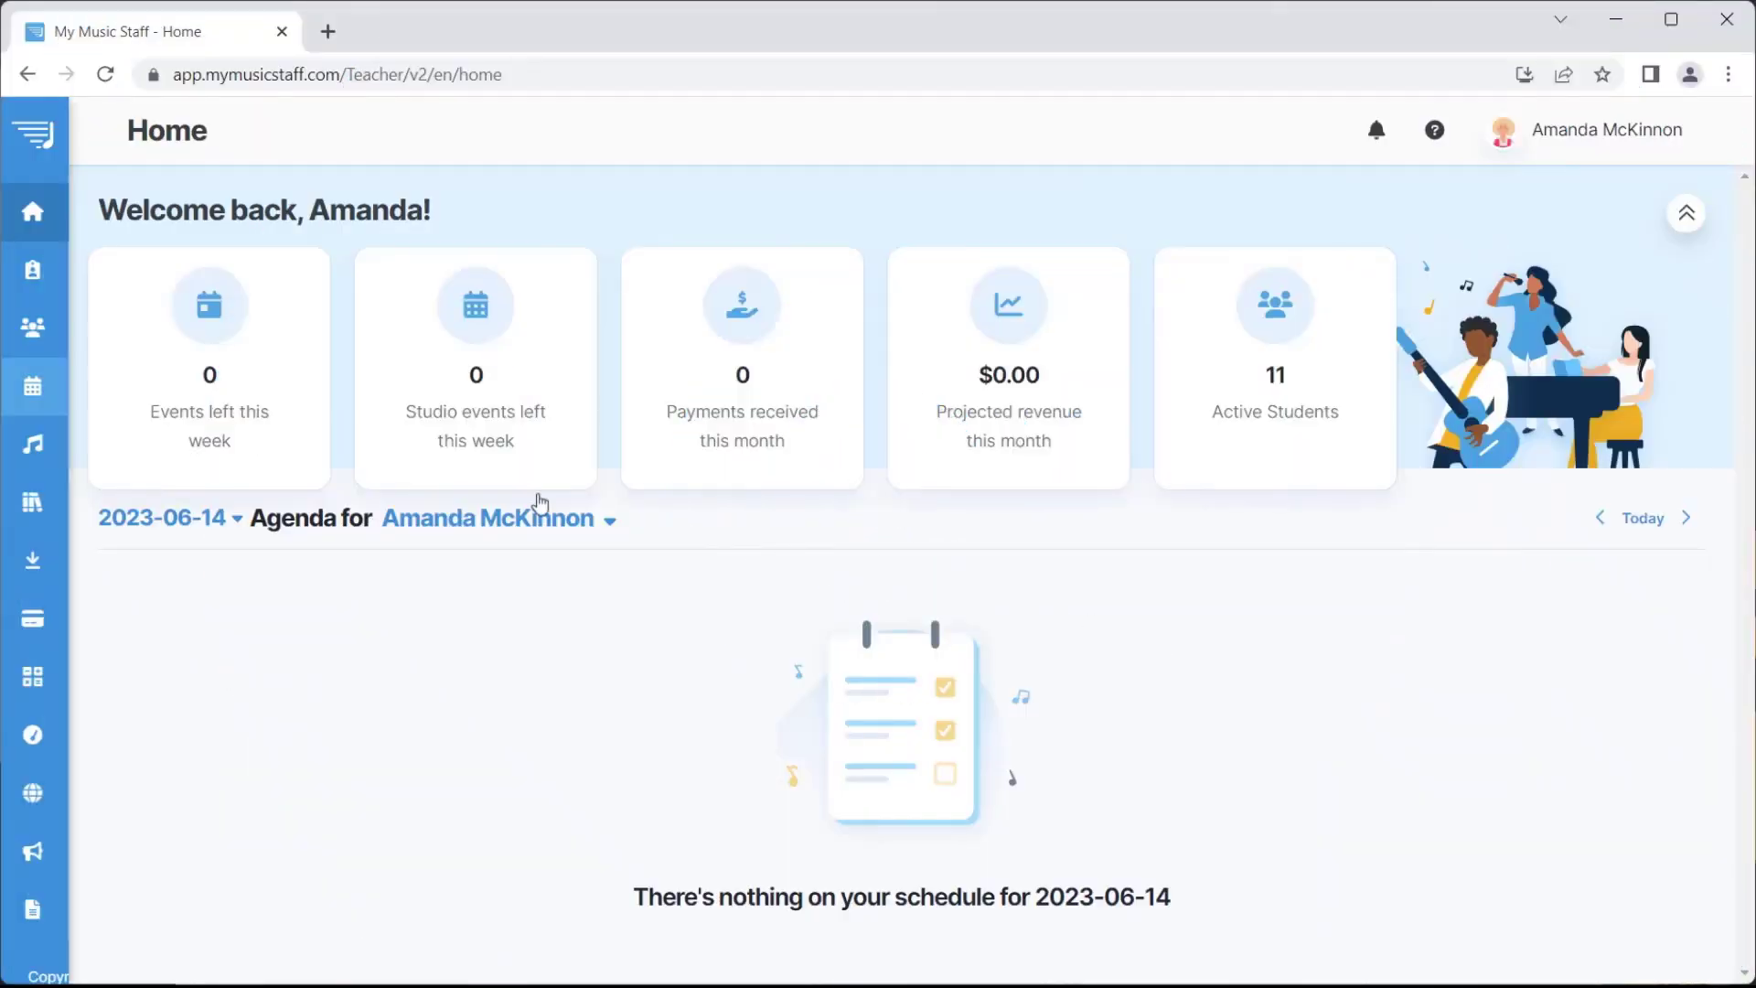
# - From the studio calendar, begin a new full calendar event via the Add Event menu
pyautogui.click(38, 389)
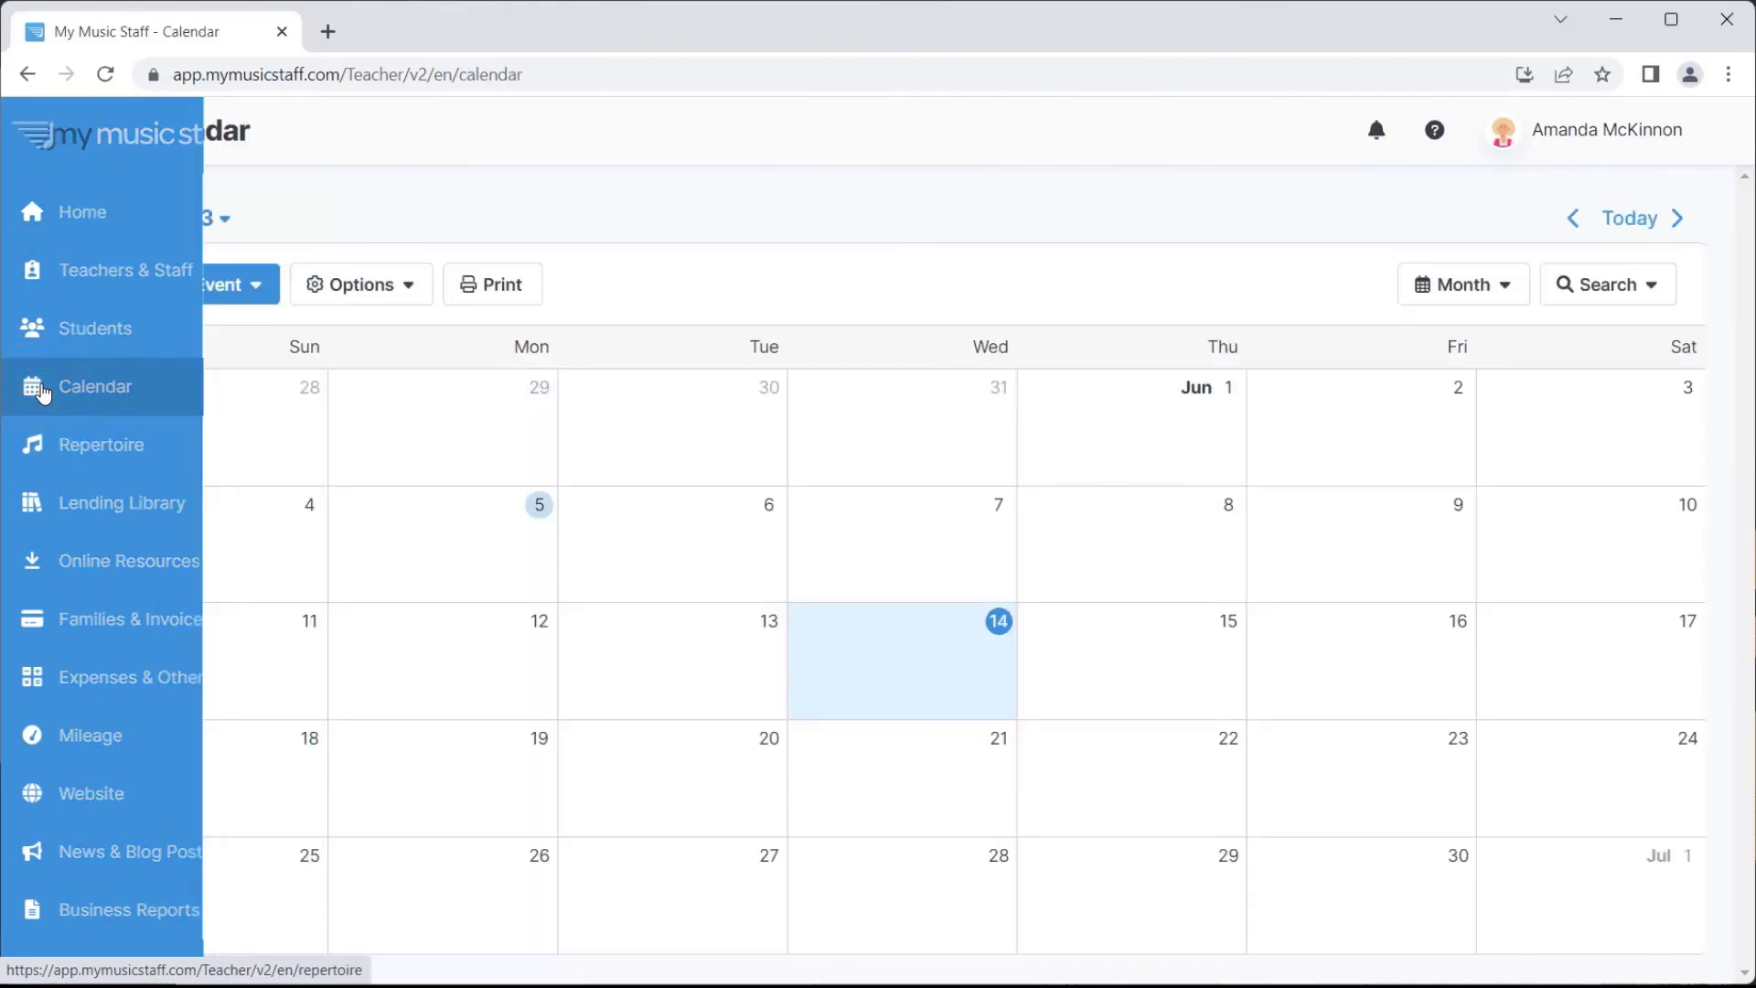
pyautogui.click(215, 298)
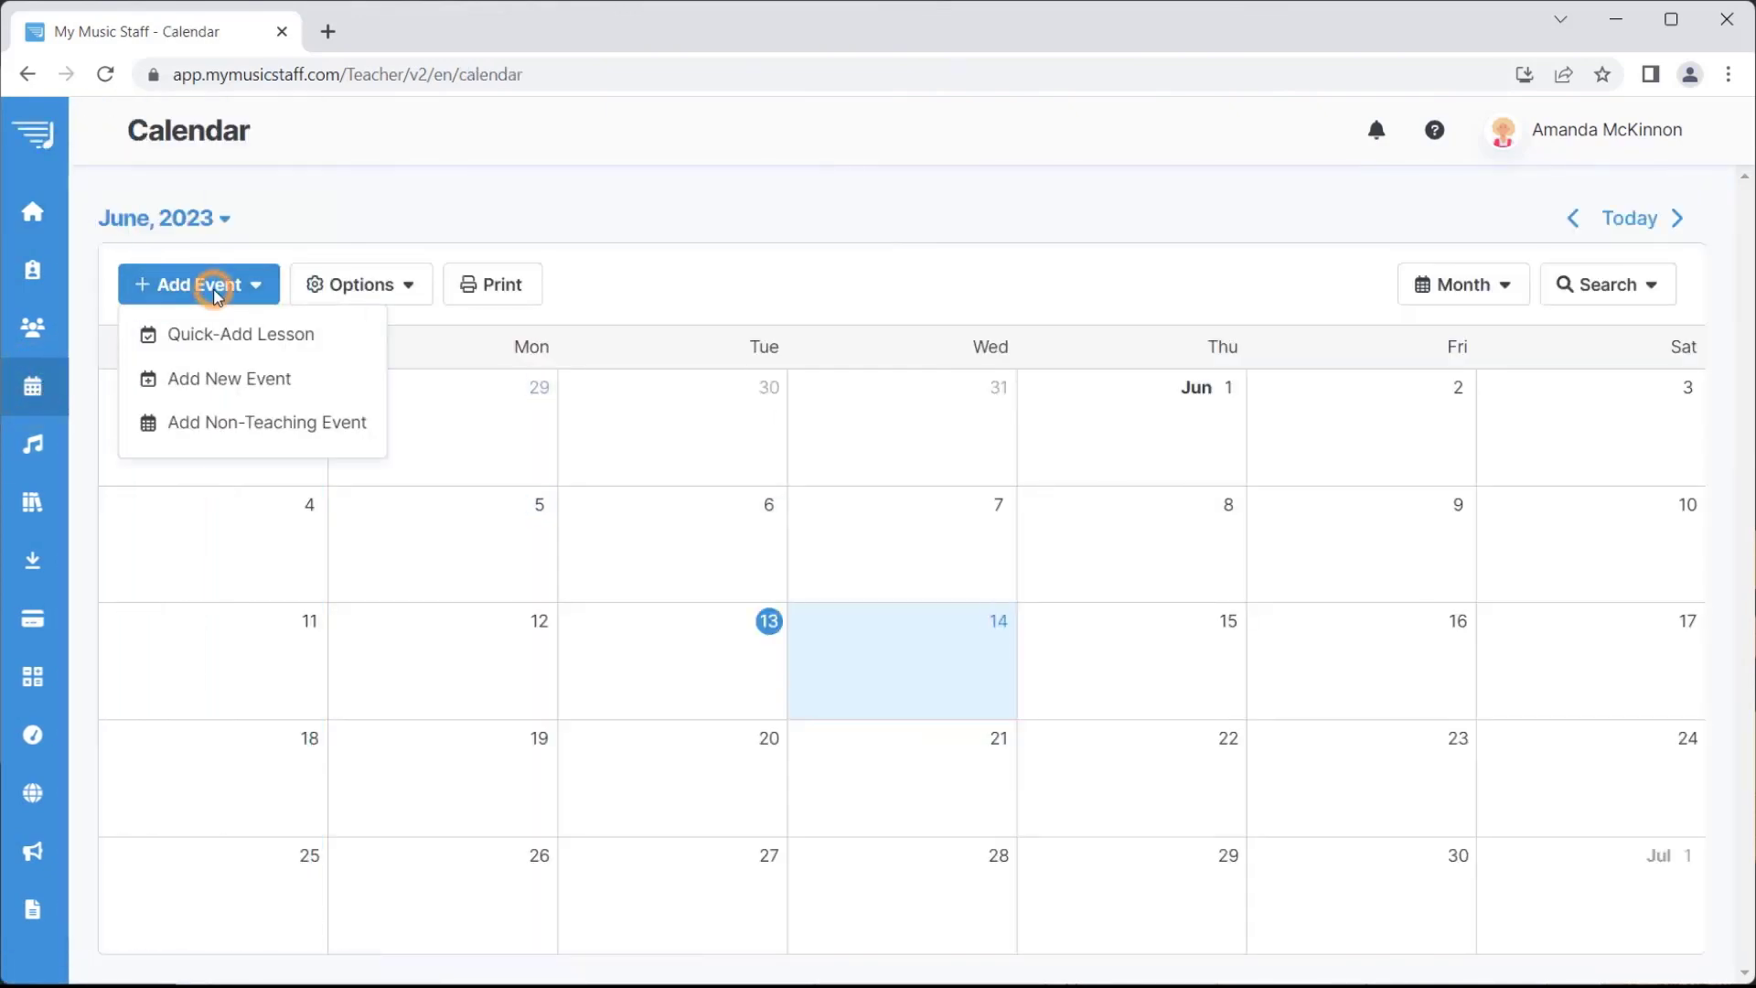
pyautogui.click(218, 383)
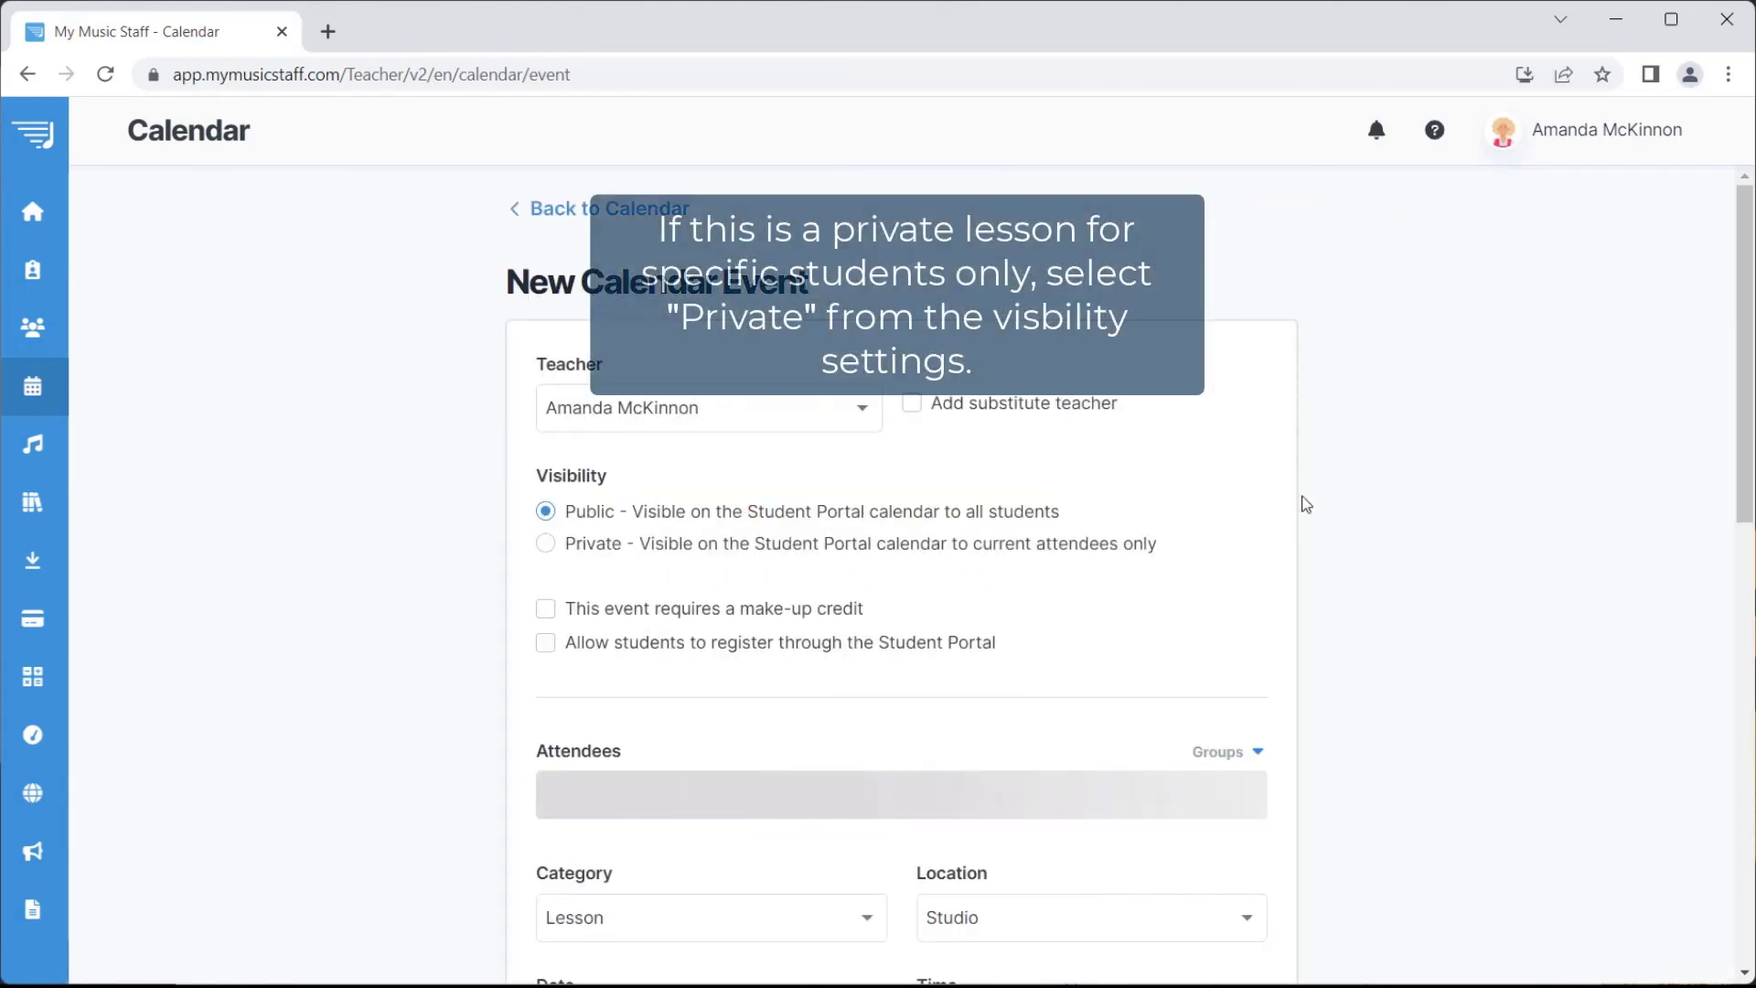
# - Set the event visibility to Private and add three students as attendees
pyautogui.click(546, 545)
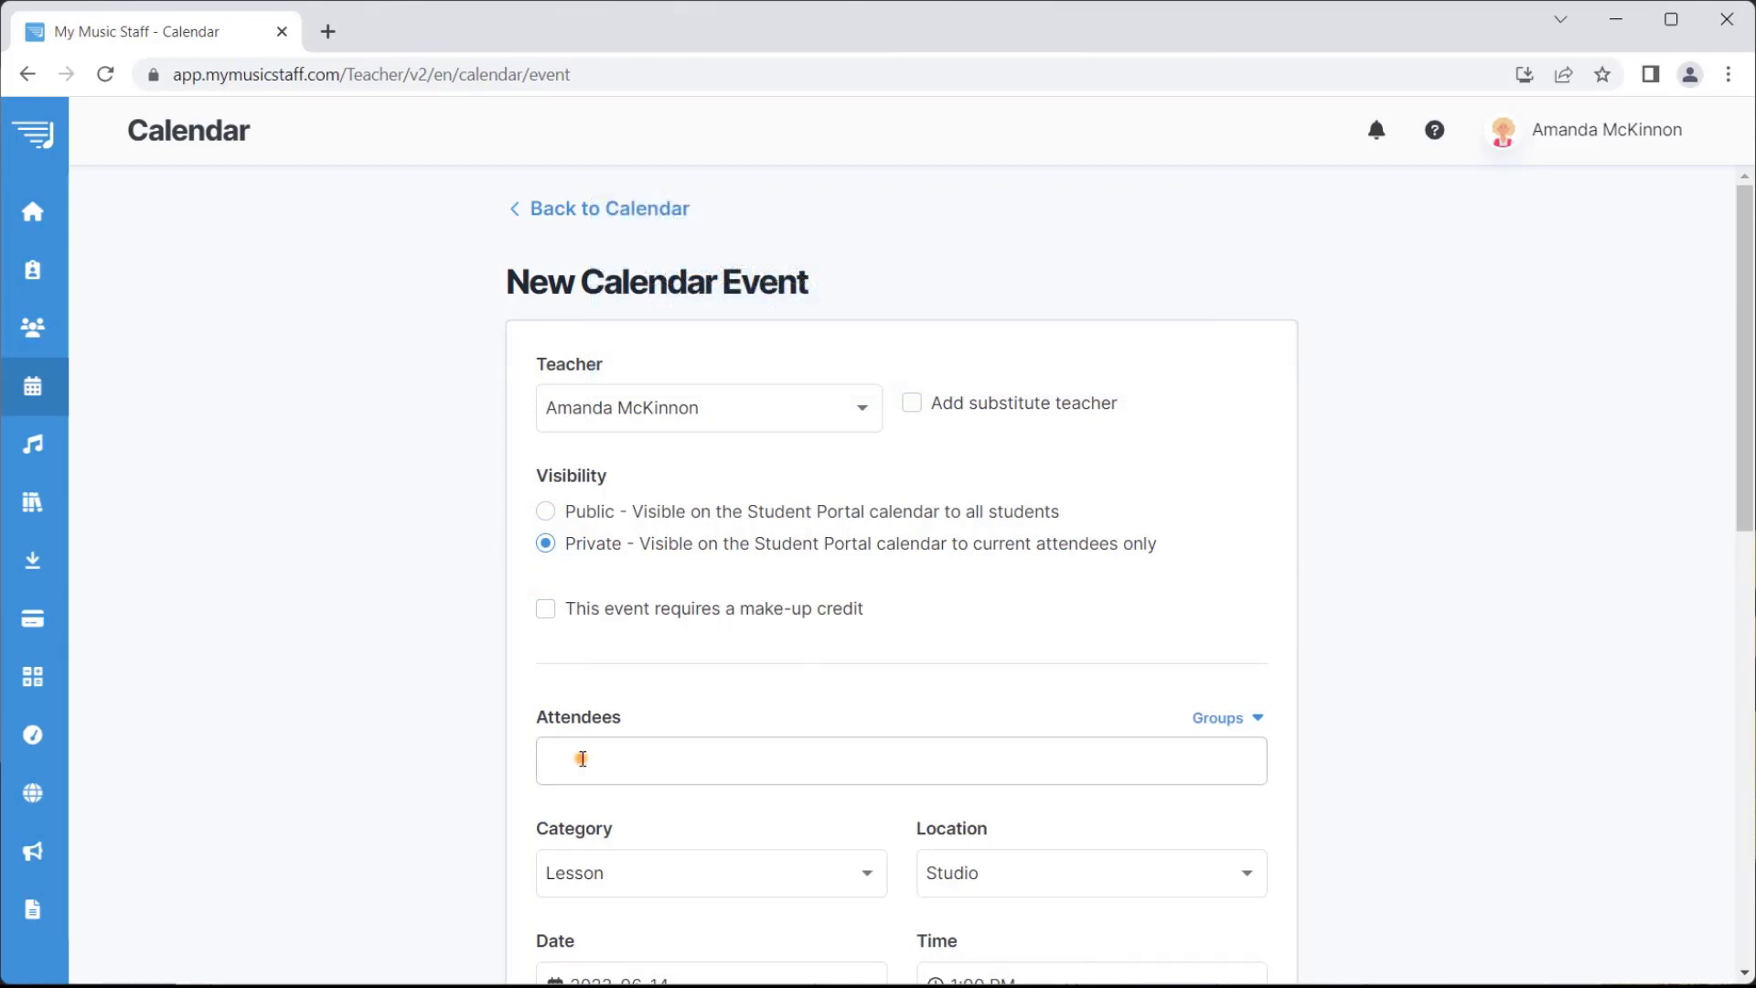
pyautogui.click(582, 759)
pyautogui.click(658, 456)
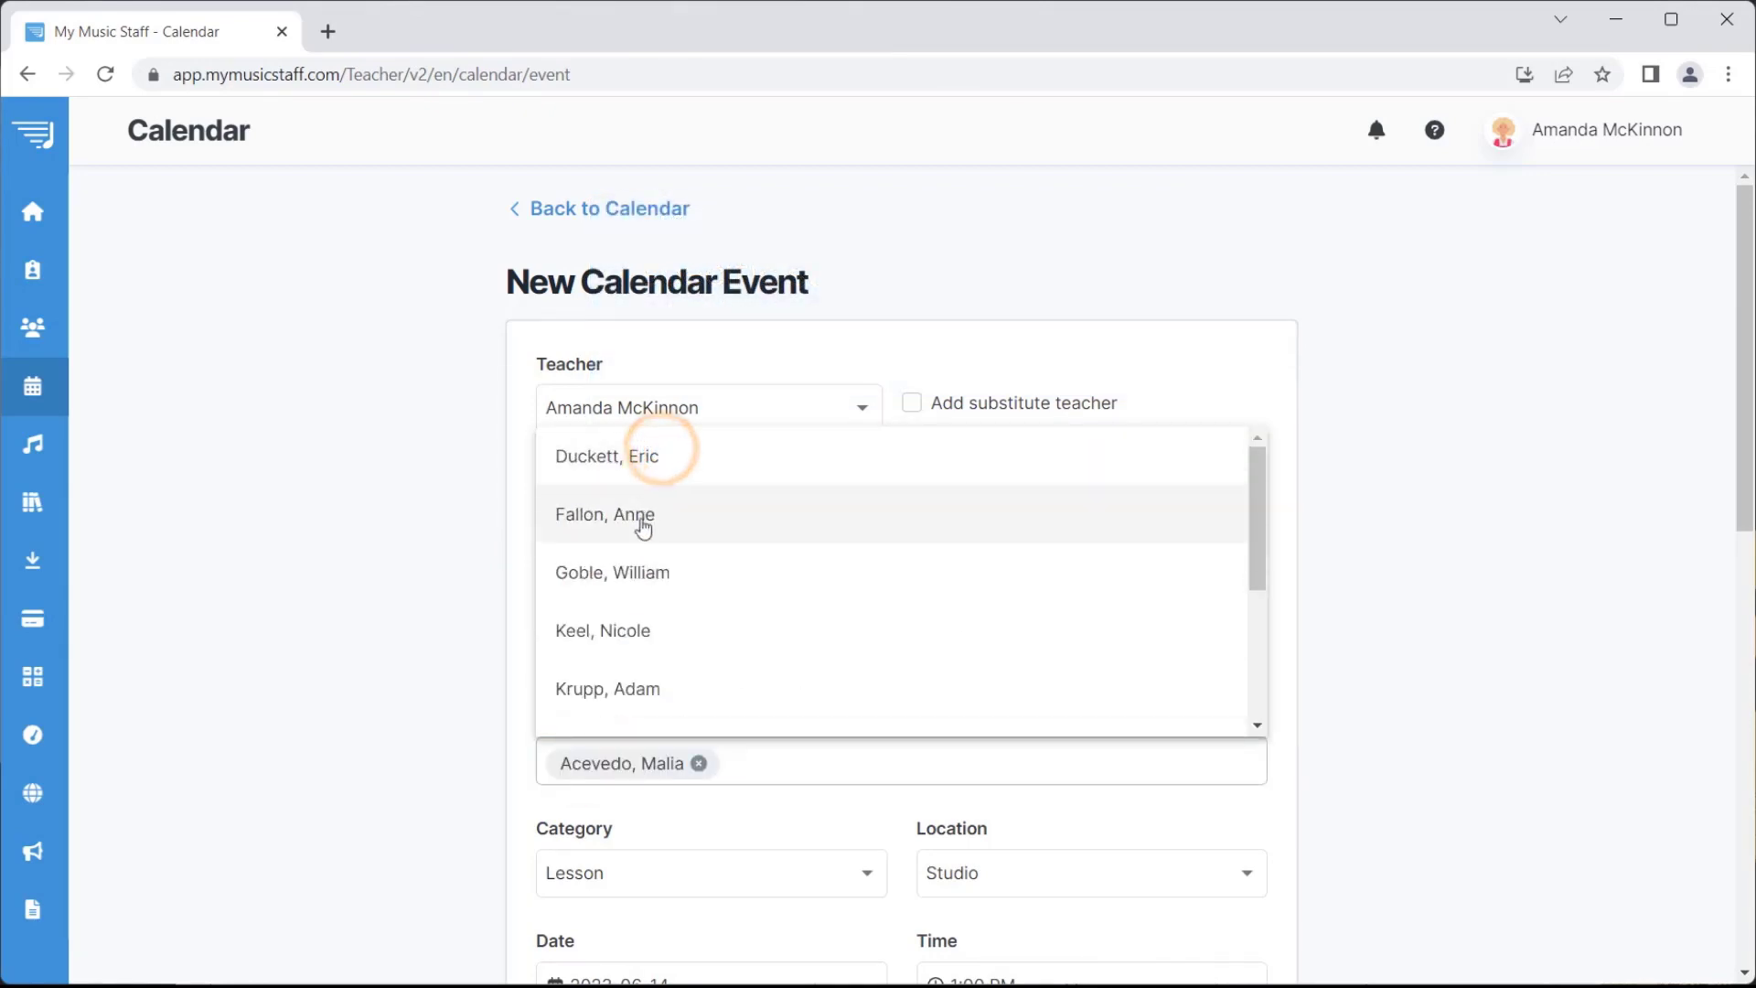
pyautogui.click(642, 528)
pyautogui.click(639, 572)
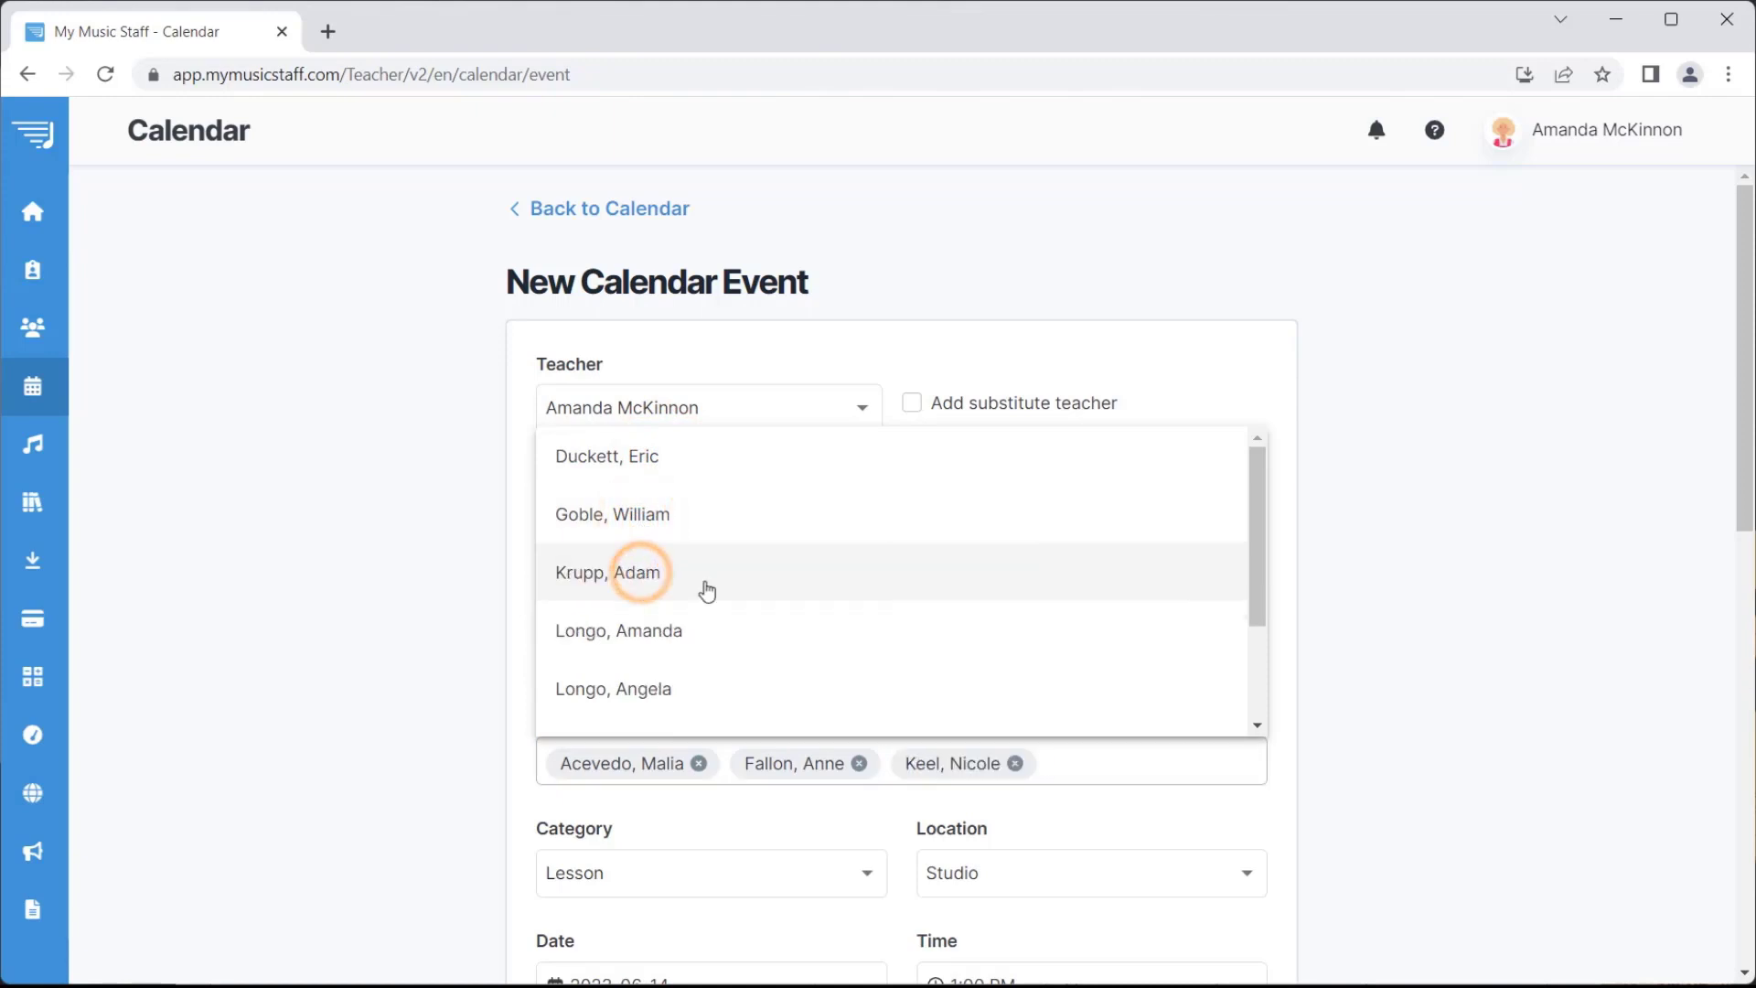
pyautogui.click(1436, 688)
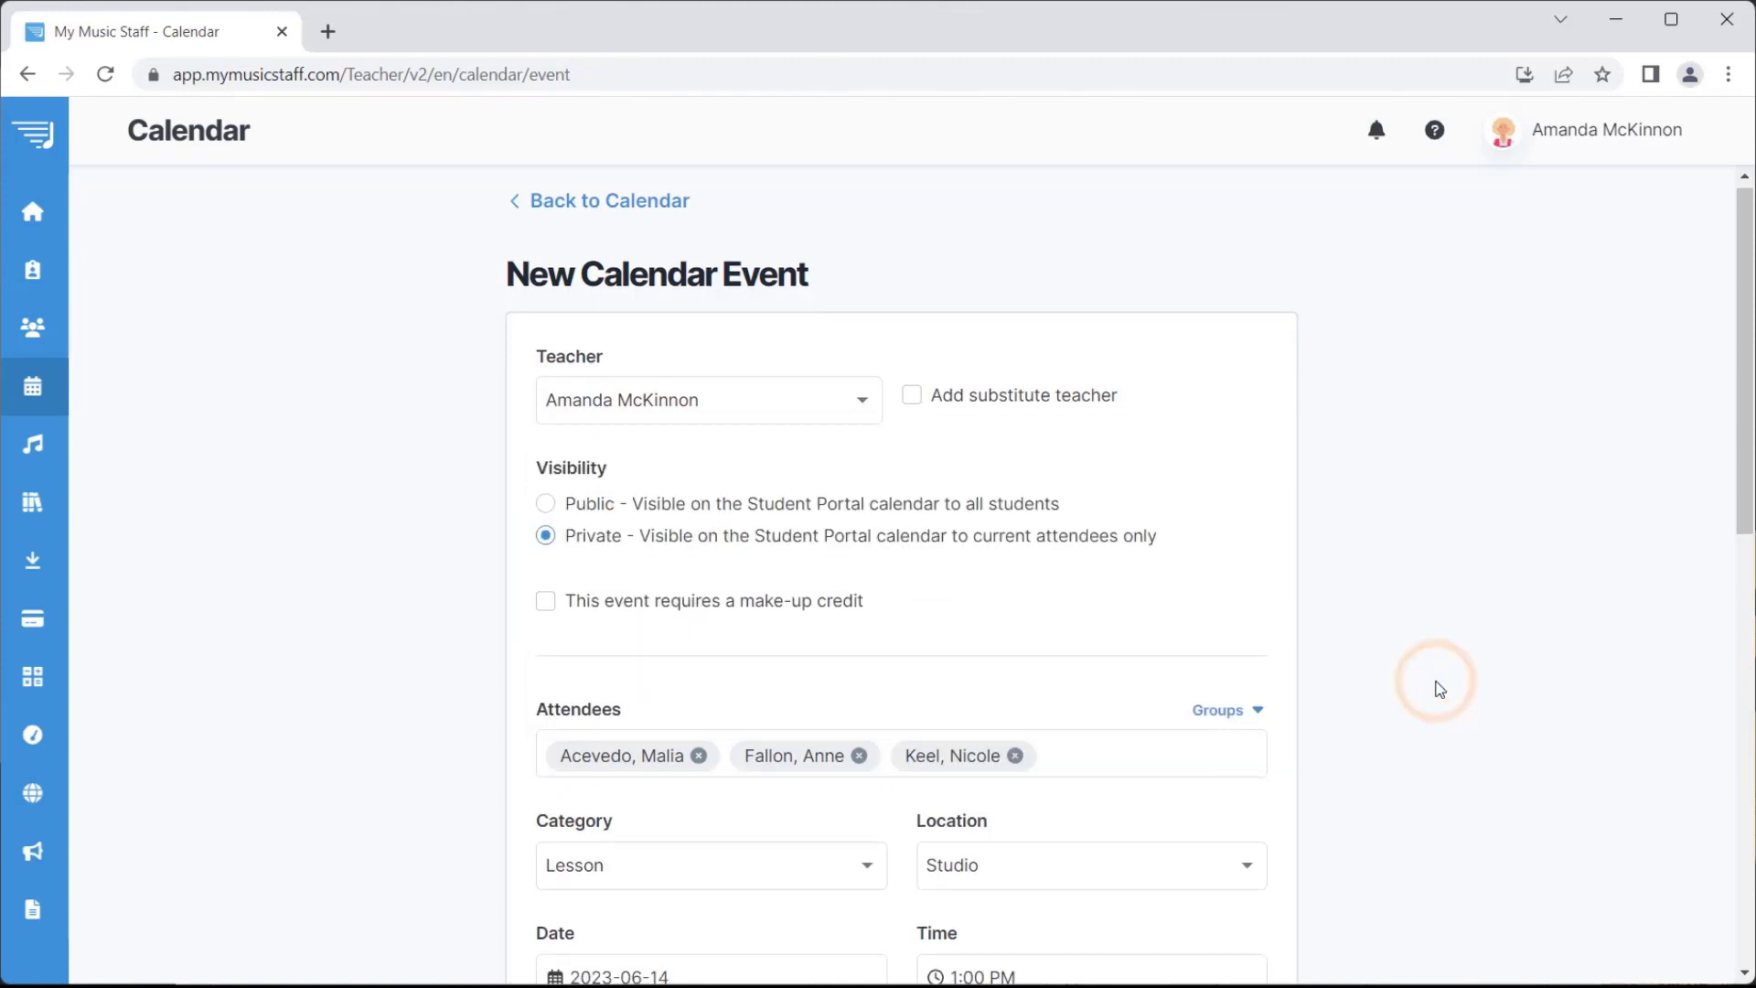
pyautogui.scroll(-2, 1437, 689)
pyautogui.scroll(-1, 1437, 689)
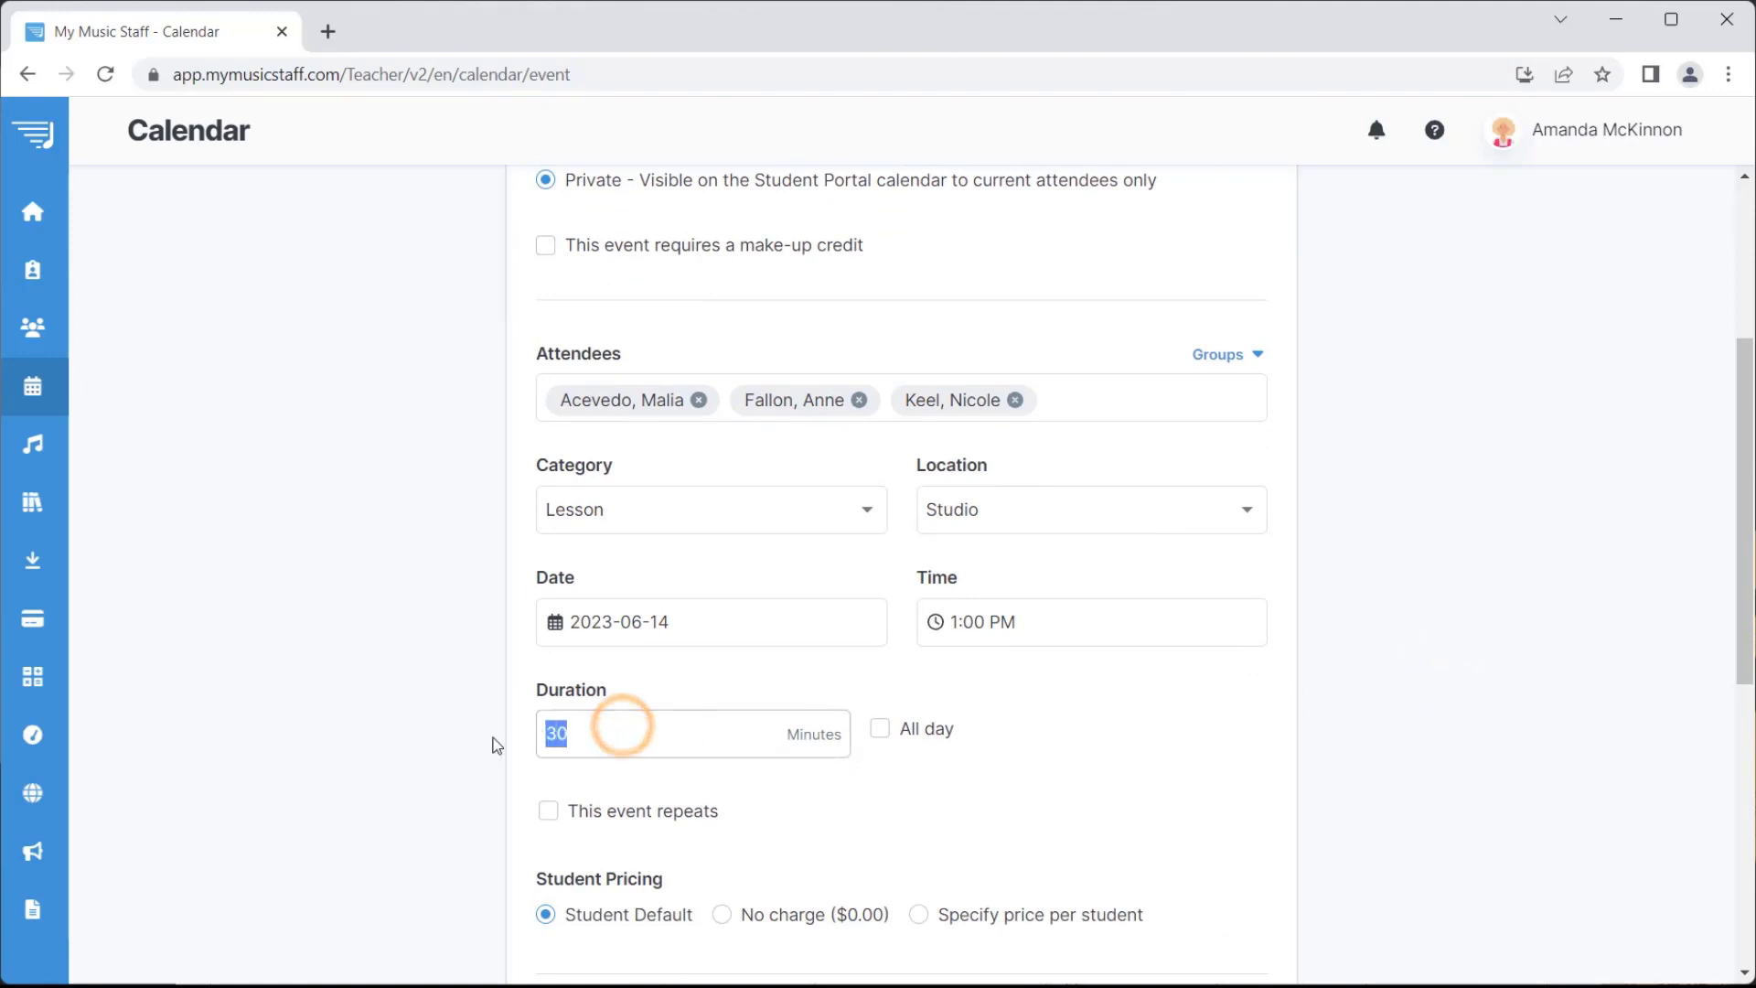
pyautogui.write('60')
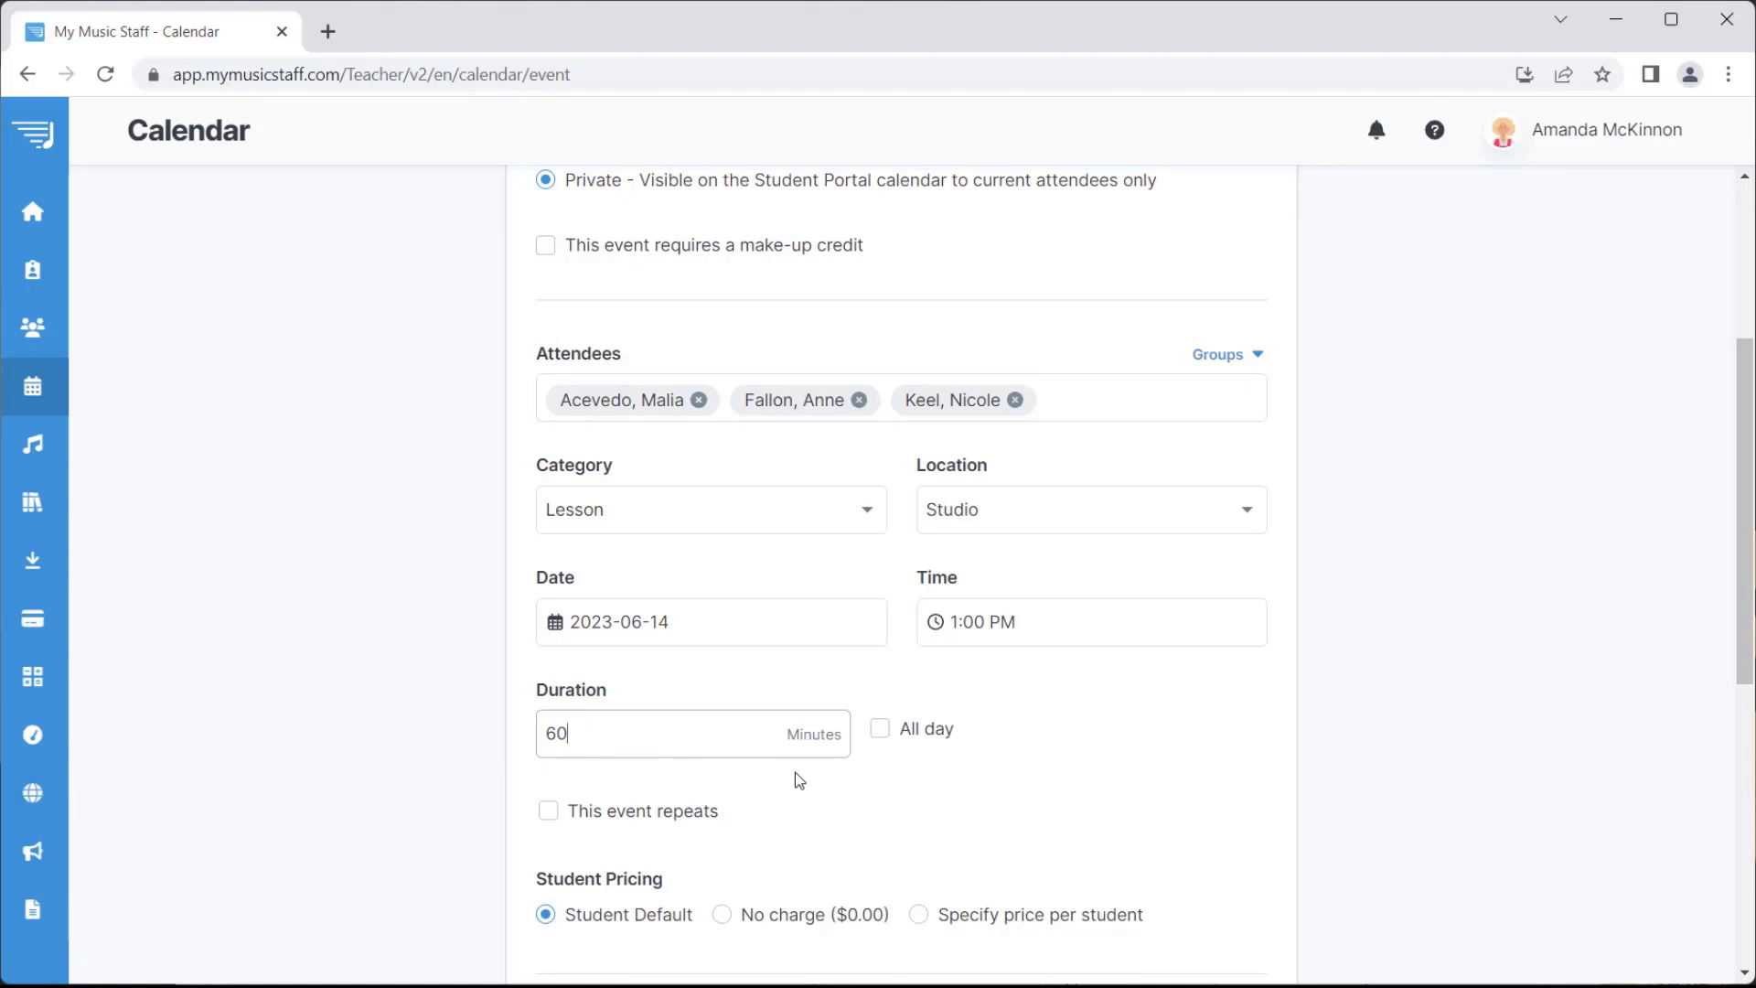
# - Turn on 'This event repeats', keeping Weekly every 1 week, repeating indefinitely
pyautogui.click(561, 817)
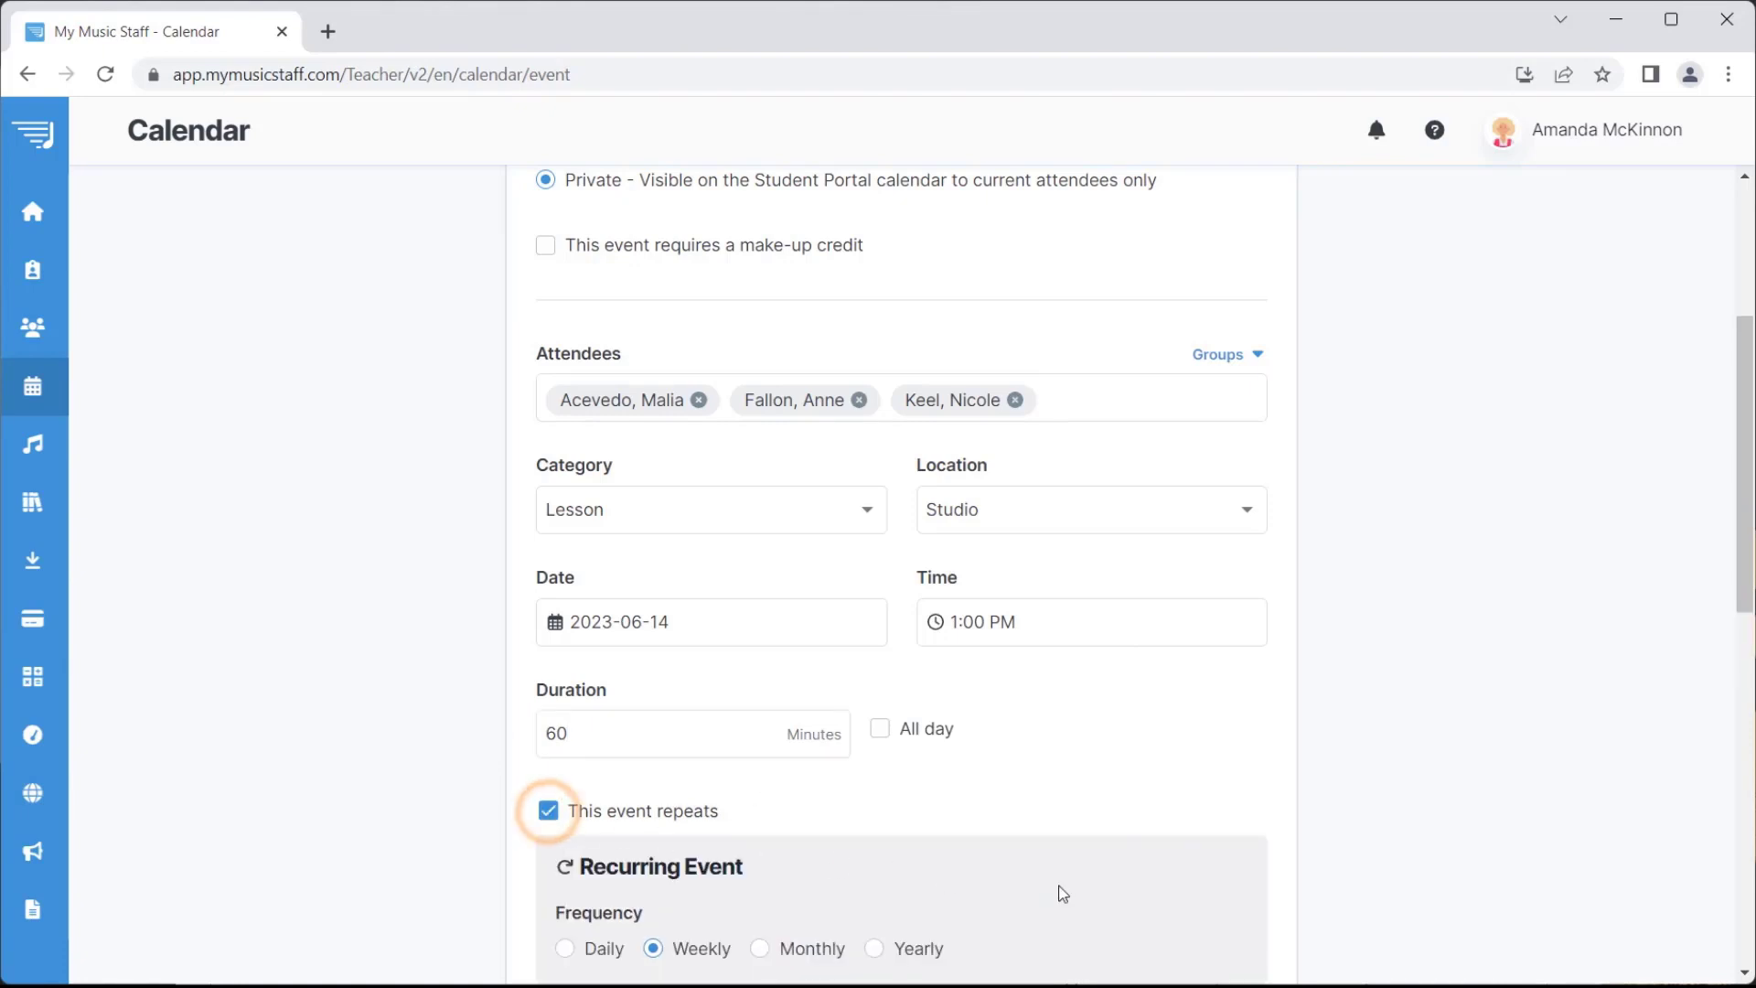
pyautogui.scroll(-3, 1055, 889)
pyautogui.scroll(-1, 1058, 893)
pyautogui.scroll(-1, 1058, 893)
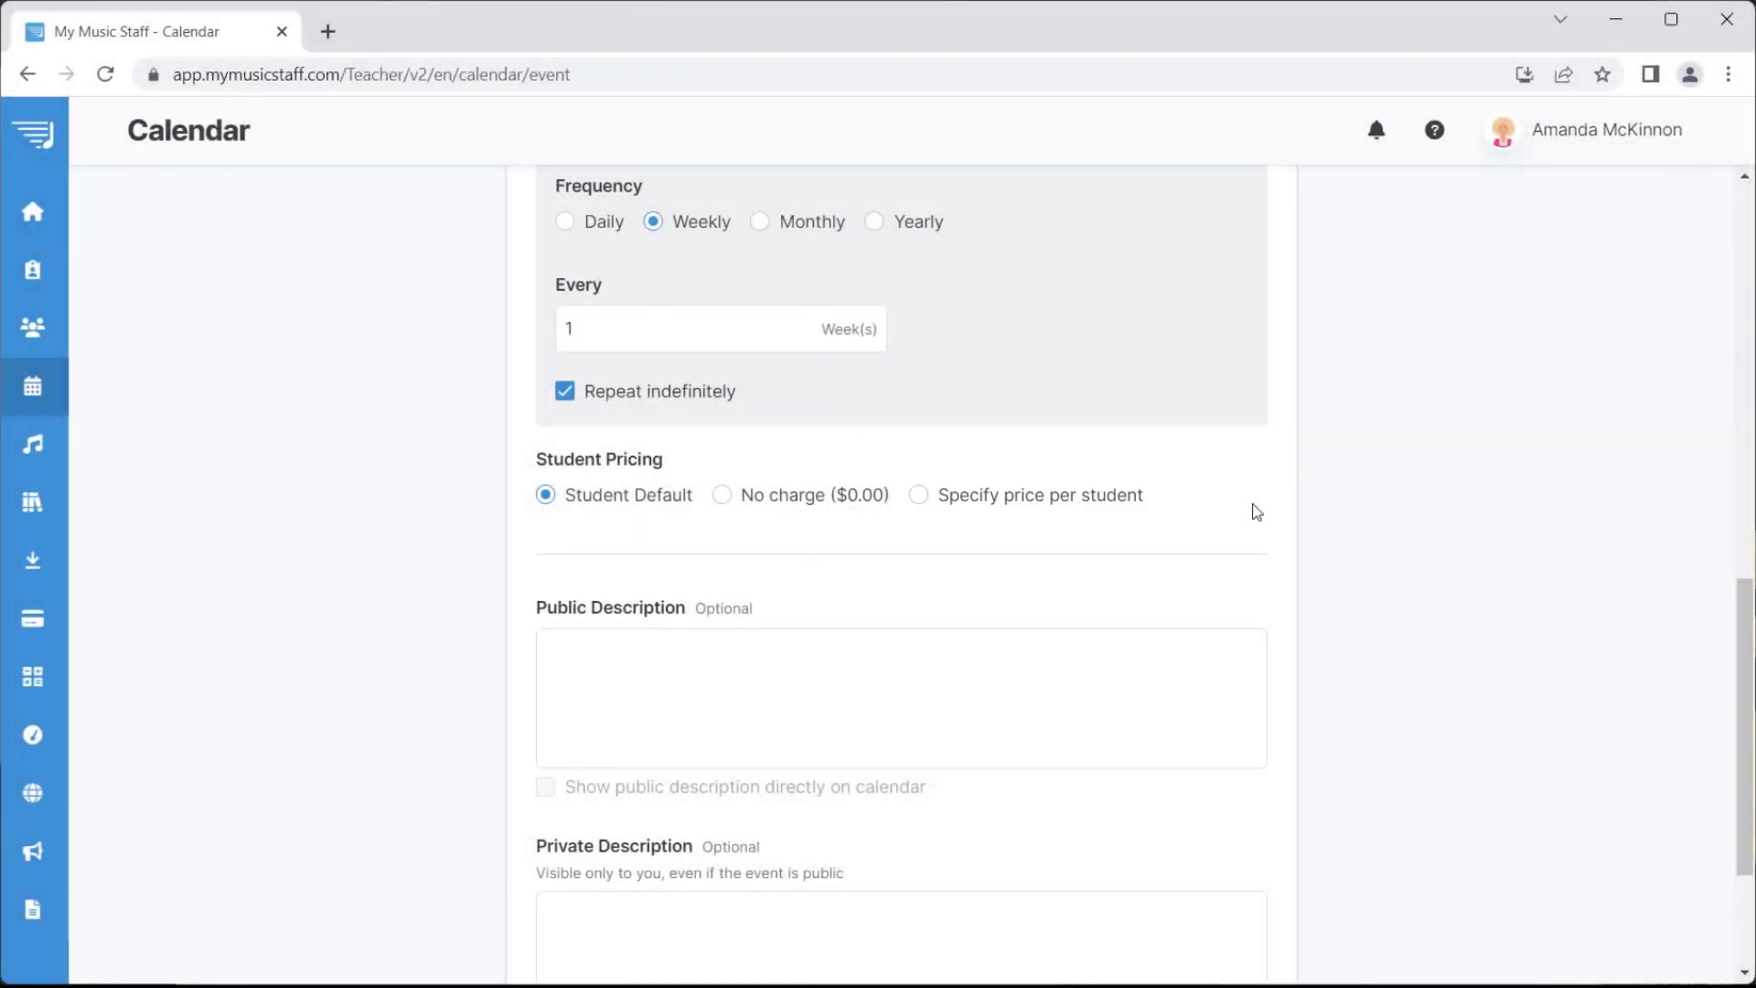
pyautogui.scroll(-3, 1252, 510)
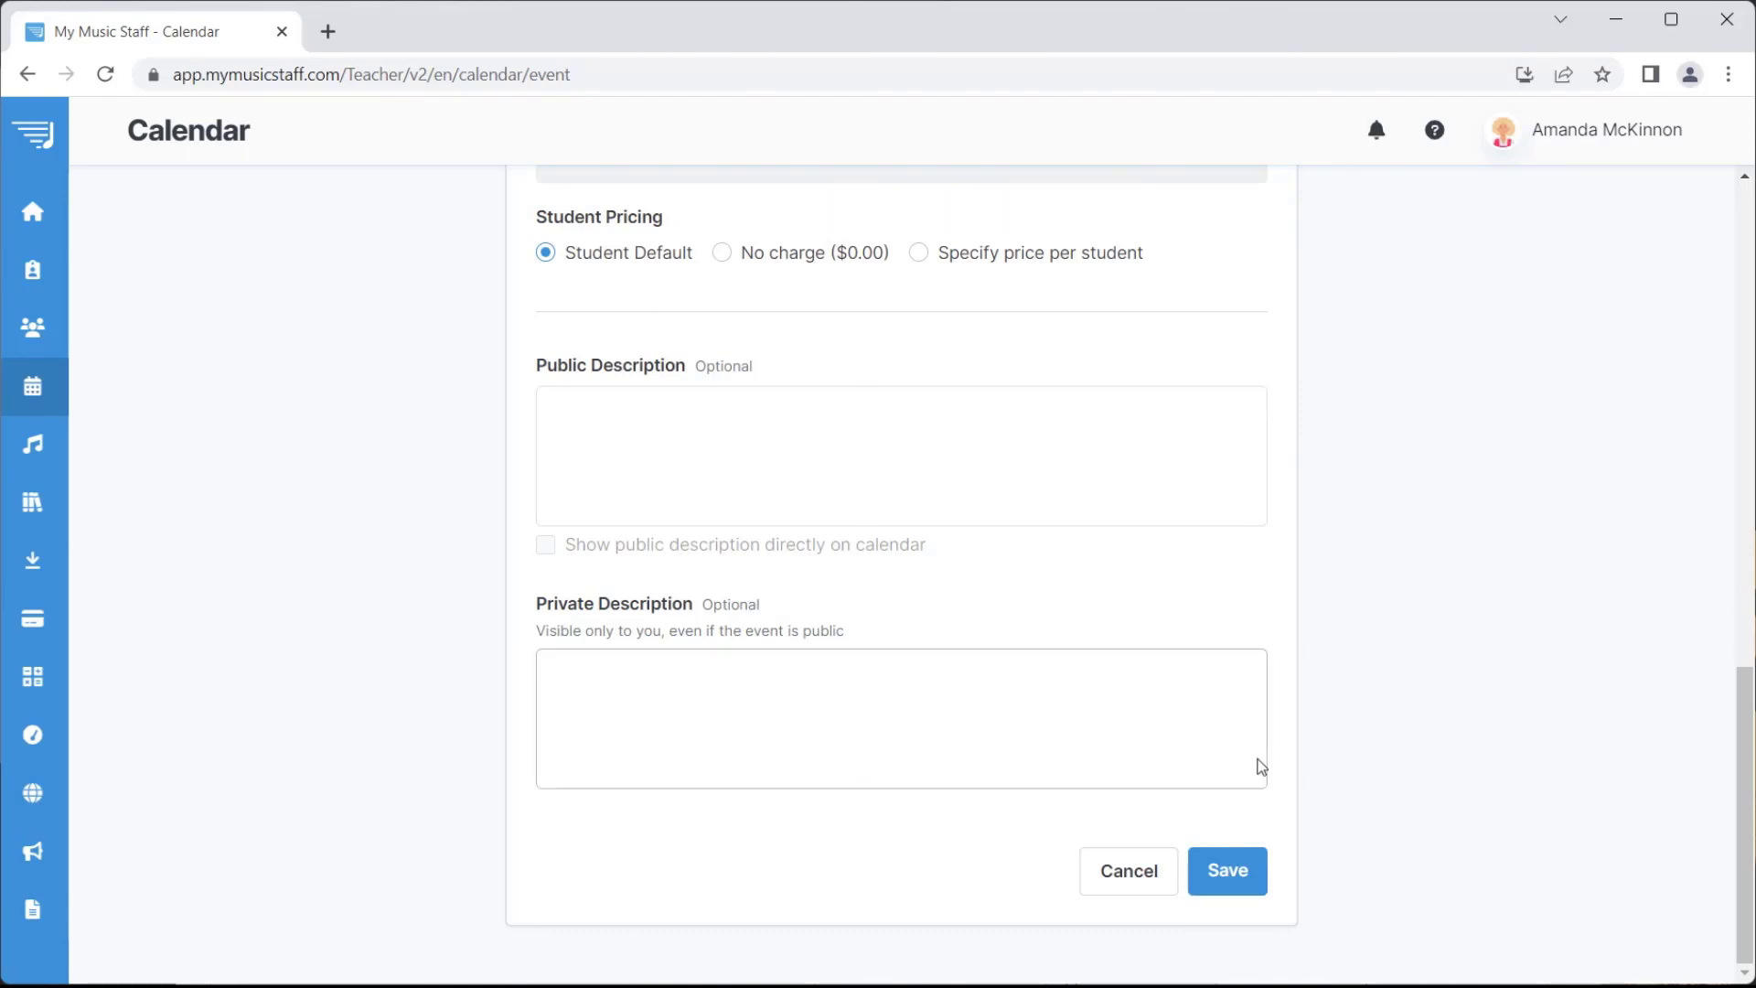
# - Save the weekly 1:00–2:00 PM group lesson with its three students
pyautogui.click(1227, 881)
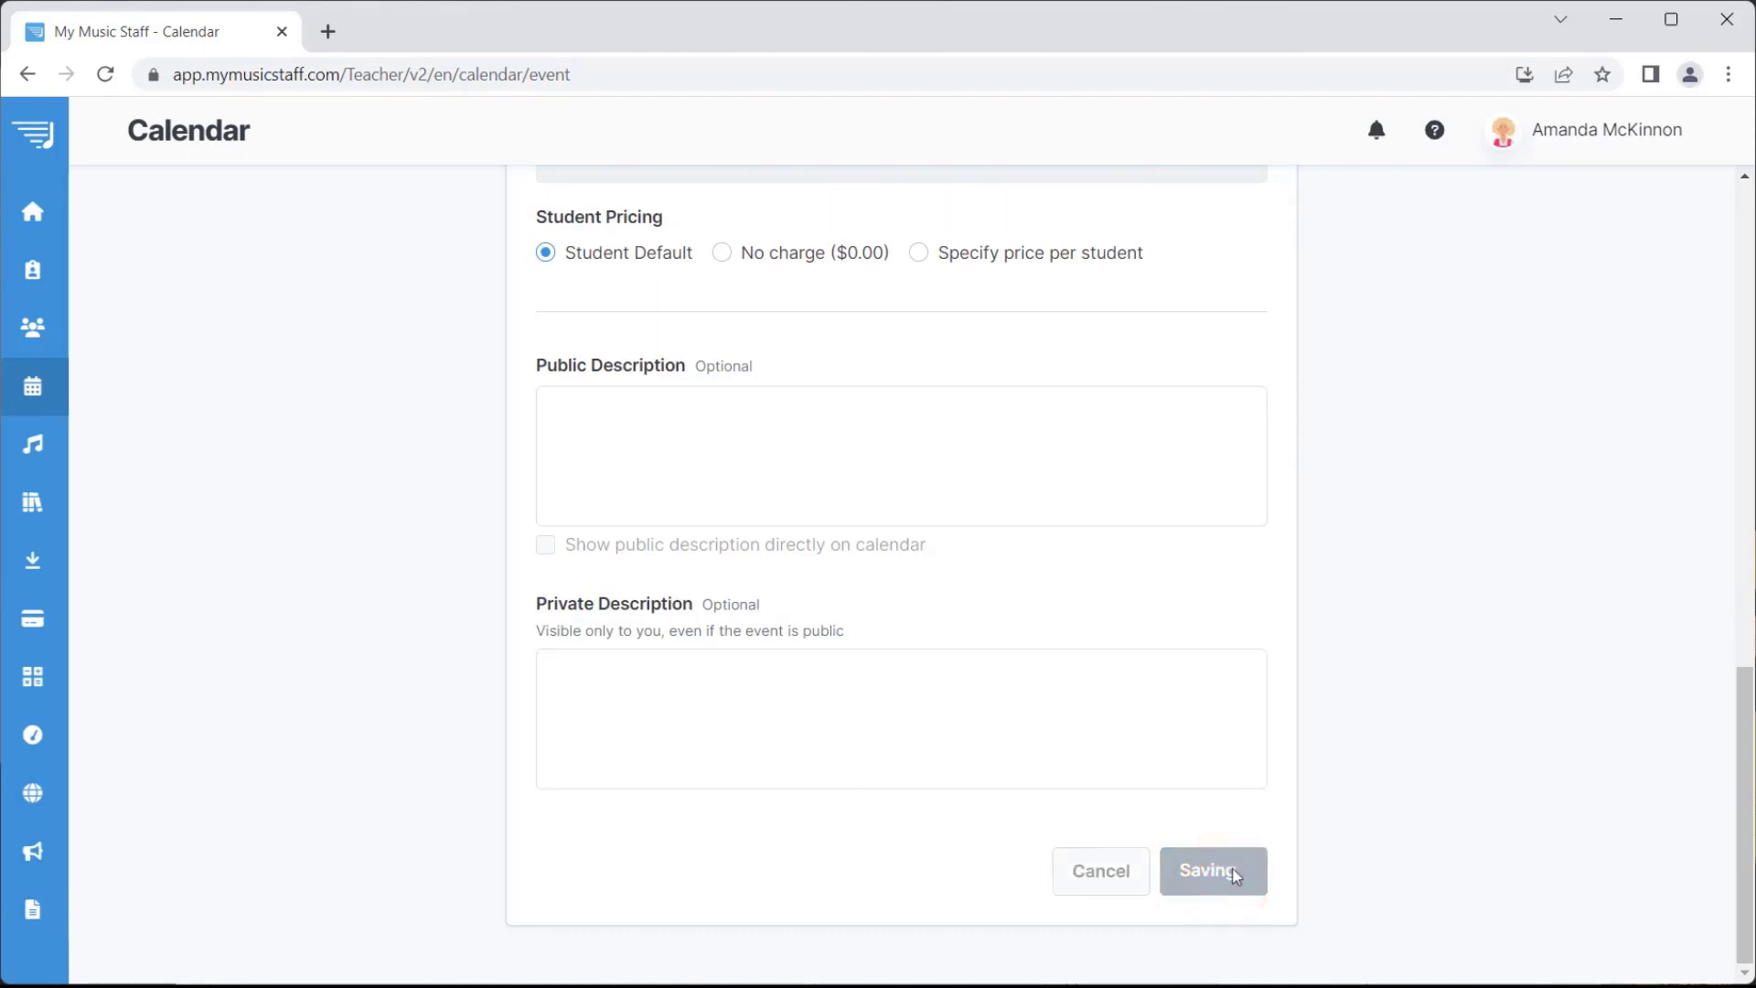